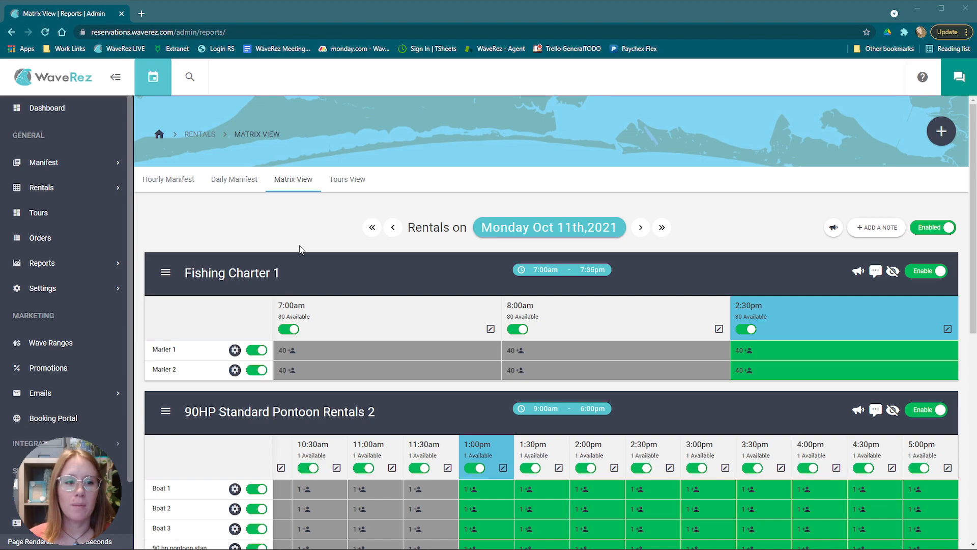
Open the Equipment Control page of the calendar controls settings
click(91, 289)
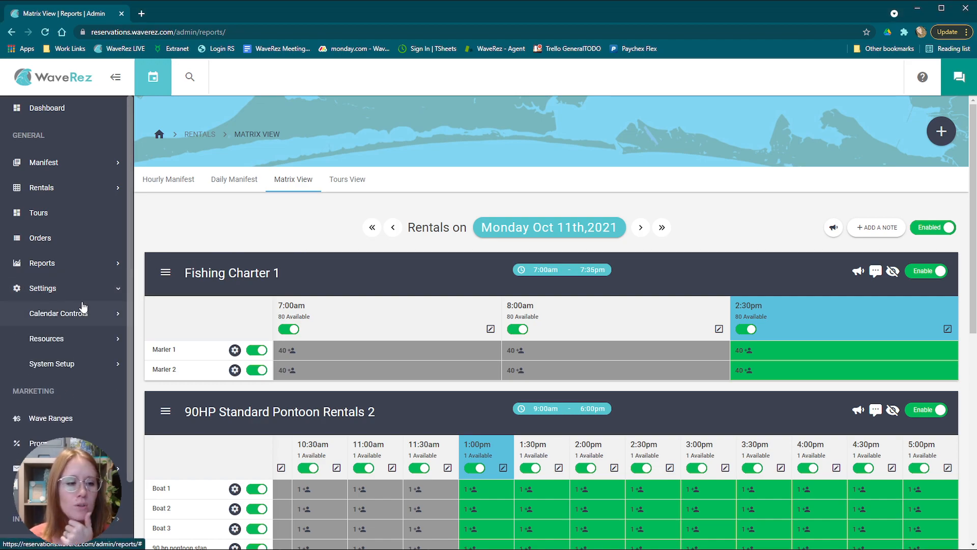
click(84, 307)
scroll(89, 321, down, 2)
click(99, 316)
scroll(390, 337, down, 2)
scroll(390, 337, up, 2)
scroll(332, 322, down, 2)
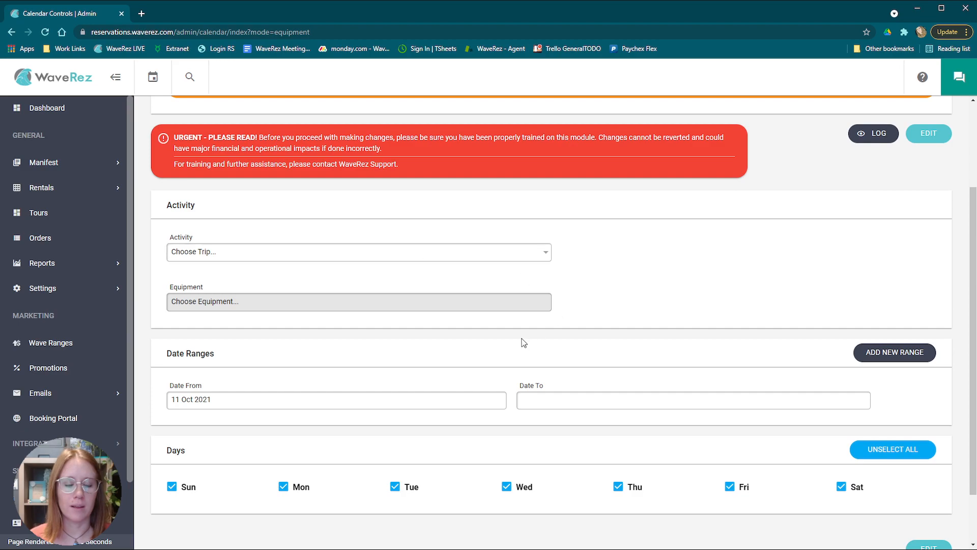
Choose 90HP Standard Pontoon Rentals 2 as the activity for the equipment change
scroll(524, 342, down, 1)
click(304, 188)
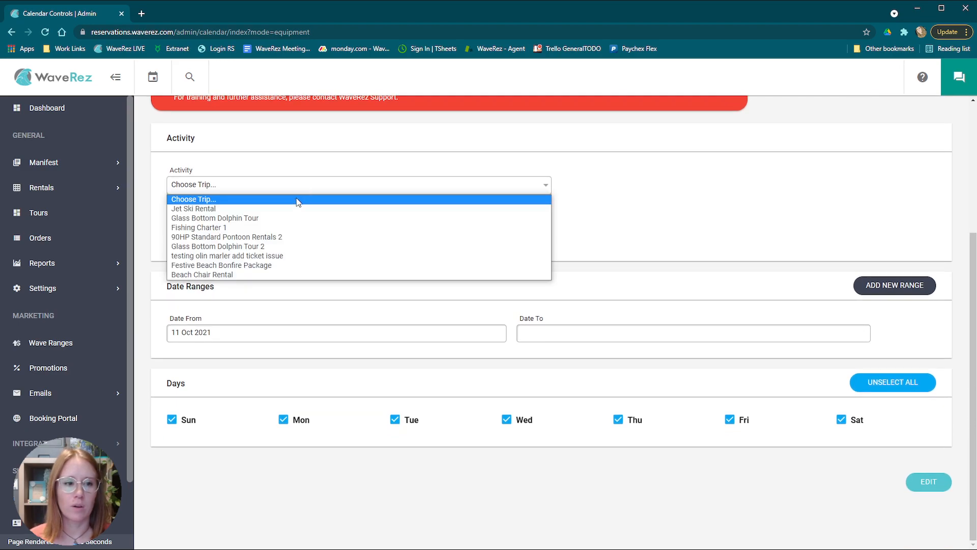
click(288, 237)
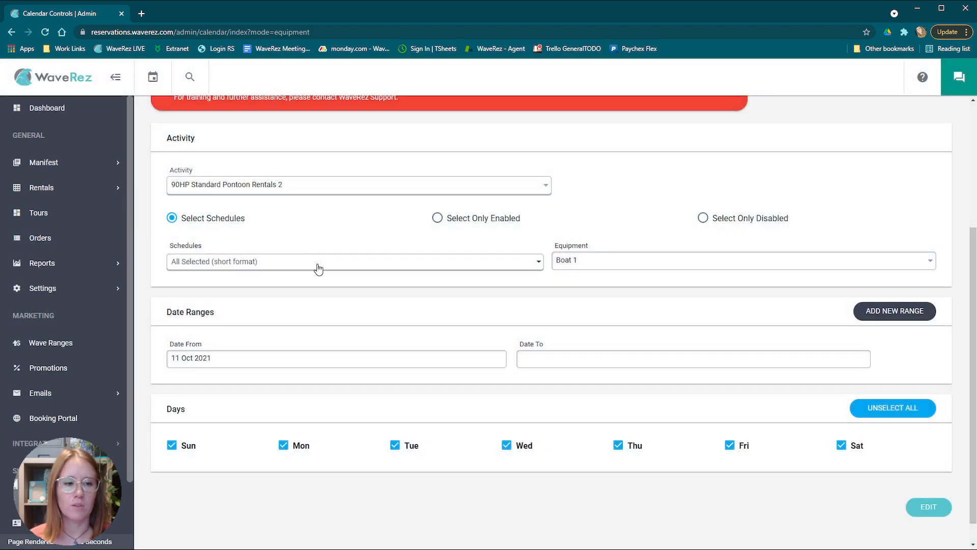
Include all schedules of the activity and choose 90 hp pontoon standard as the equipment
click(290, 263)
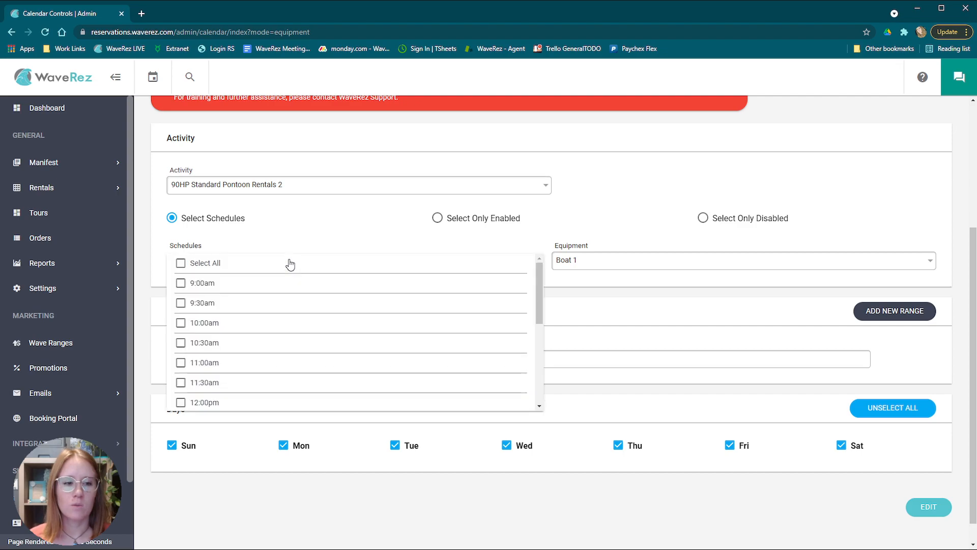
scroll(217, 280, down, 2)
scroll(215, 283, up, 2)
click(207, 263)
click(621, 283)
click(600, 260)
click(599, 303)
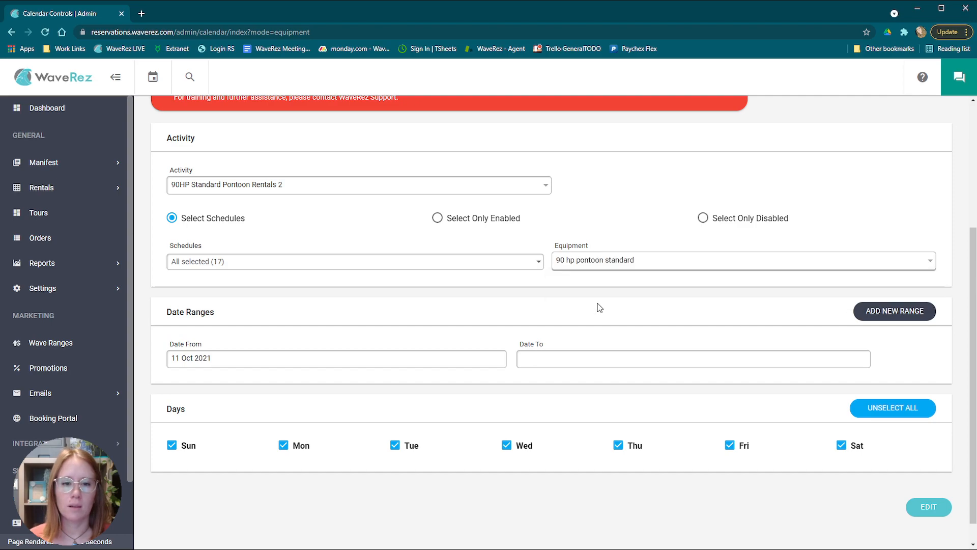
Set the date range from 01 Nov 2021 to 06 Nov 2021
scroll(224, 323, down, 1)
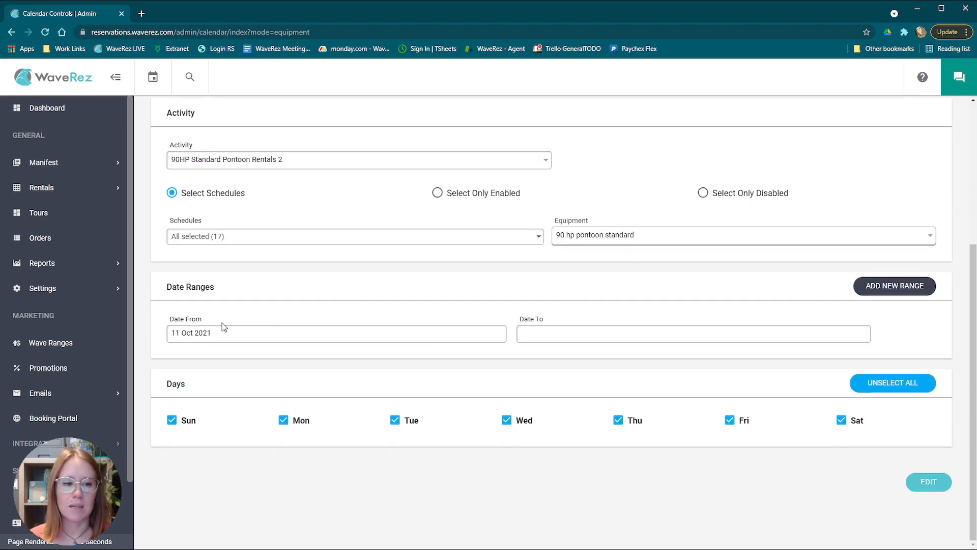
click(227, 334)
click(270, 204)
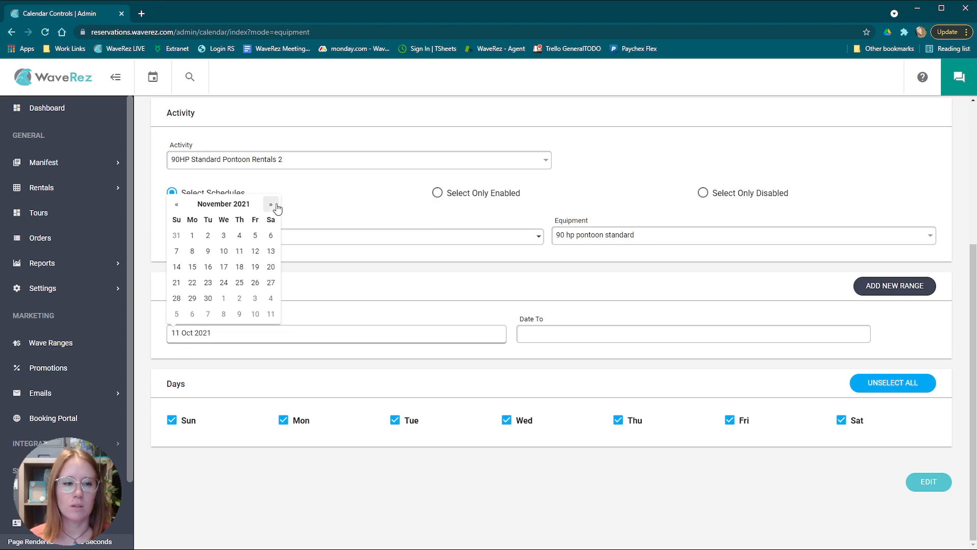
click(193, 235)
click(583, 333)
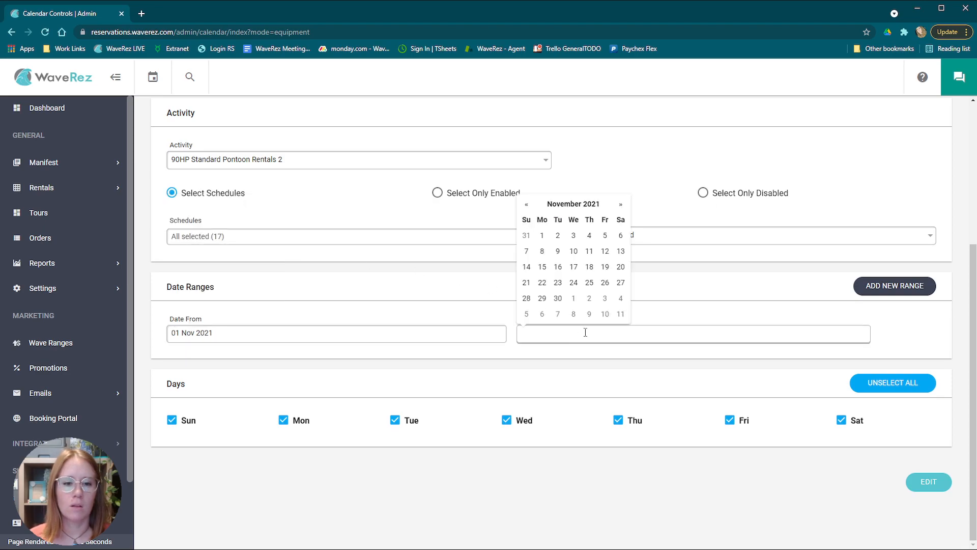
click(621, 236)
Open the equipment edit page for the chosen activity, schedules and date range
scroll(616, 301, up, 3)
scroll(634, 303, down, 3)
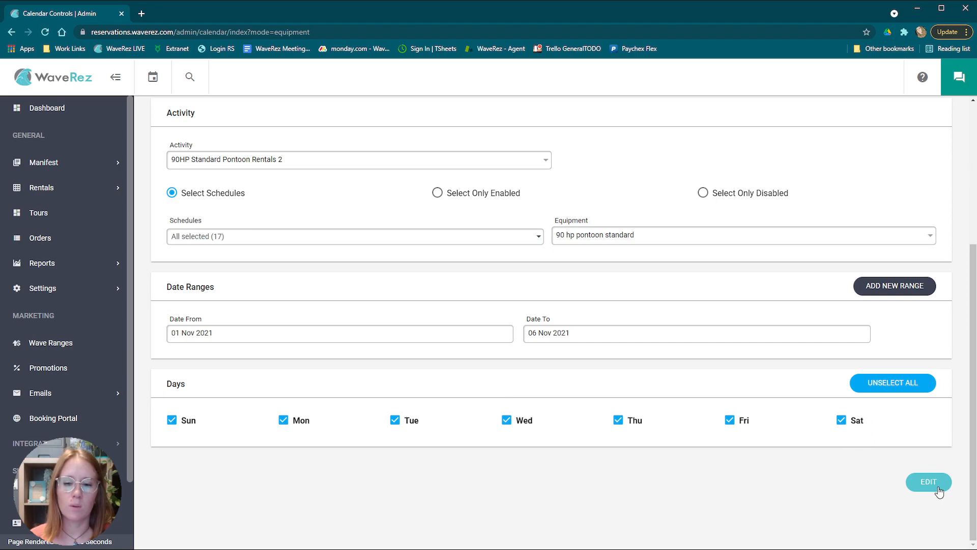
scroll(819, 472, up, 5)
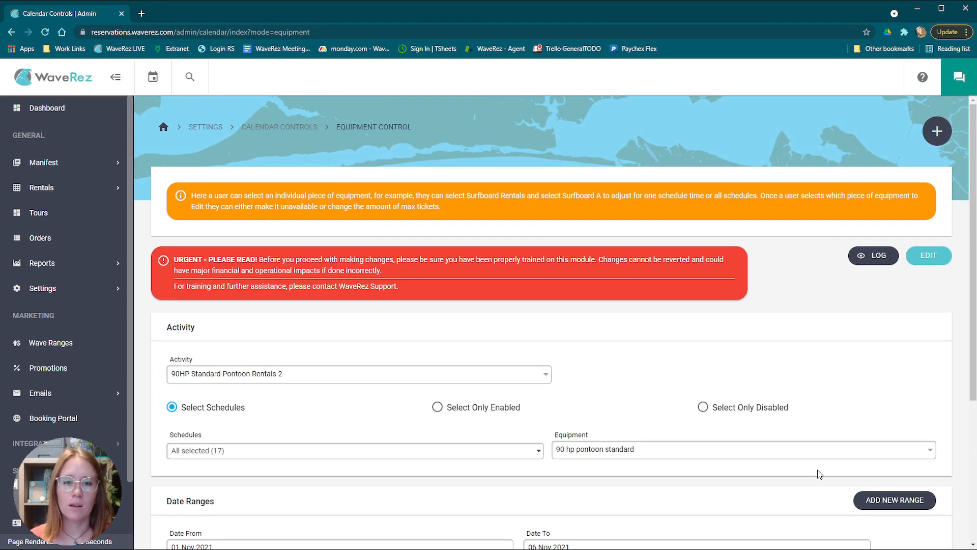
scroll(818, 473, down, 5)
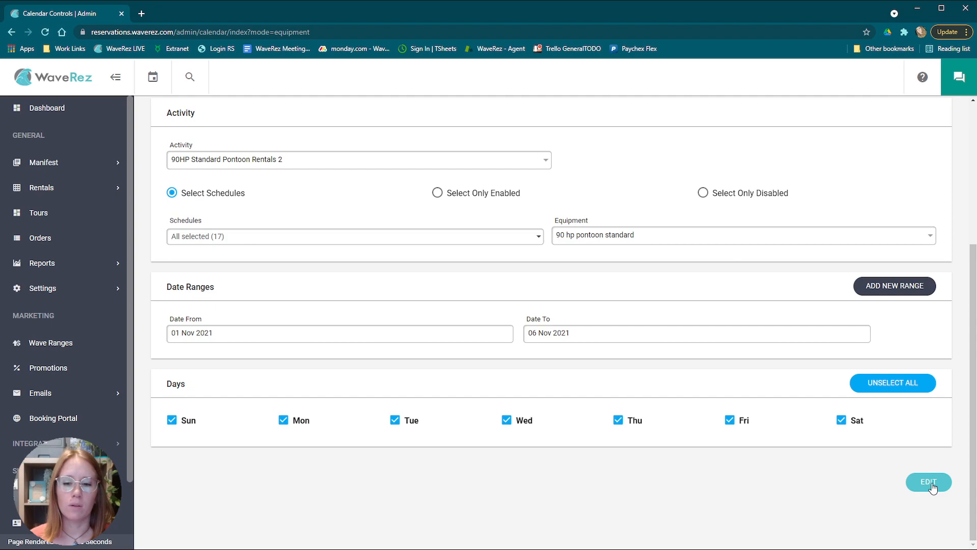
click(930, 484)
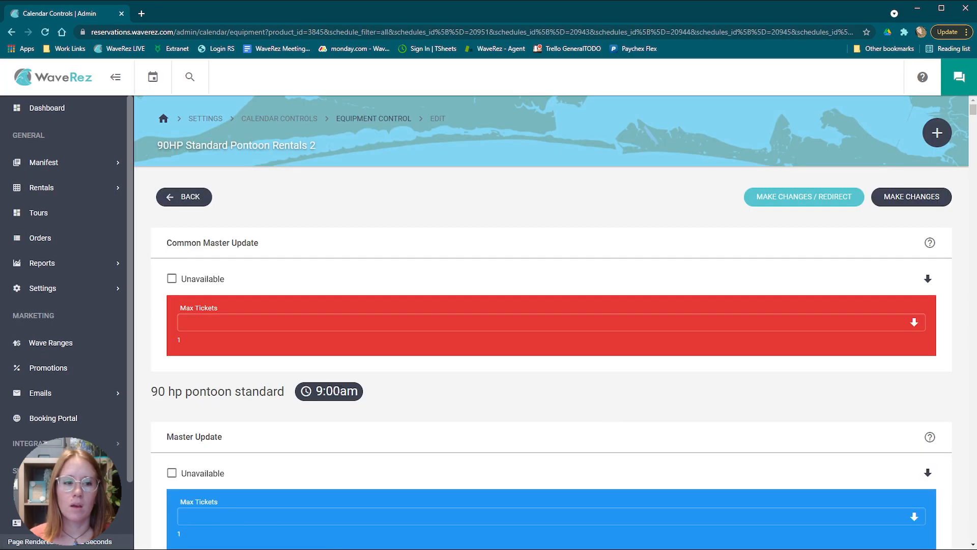
Examine the availability and max tickets settings, with their default values, in the master update and daily sections
click(449, 325)
scroll(458, 328, down, 3)
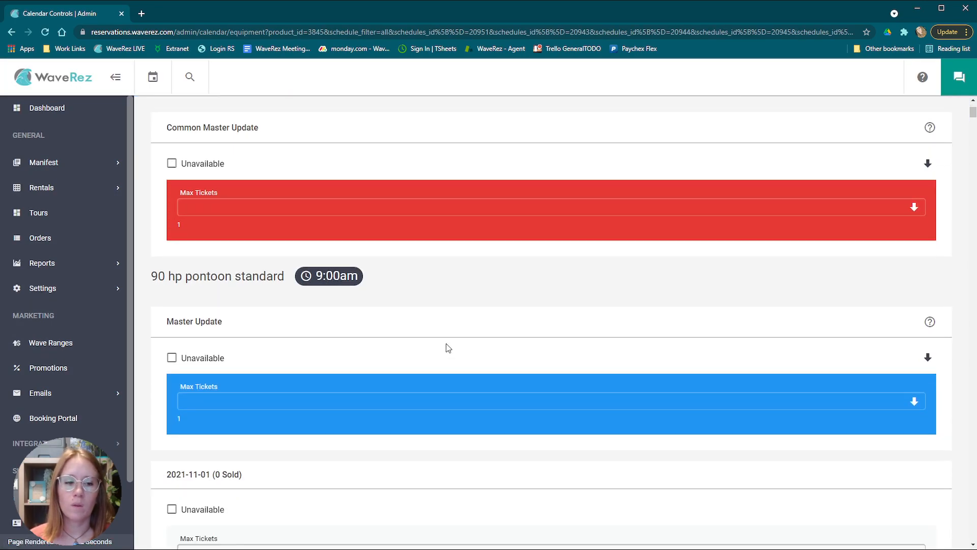
scroll(371, 342, up, 3)
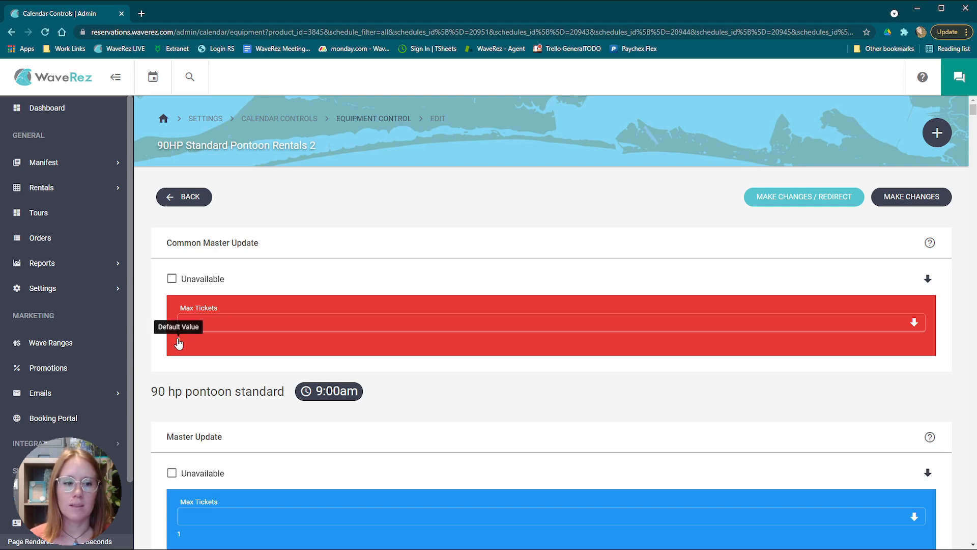
scroll(193, 342, down, 2)
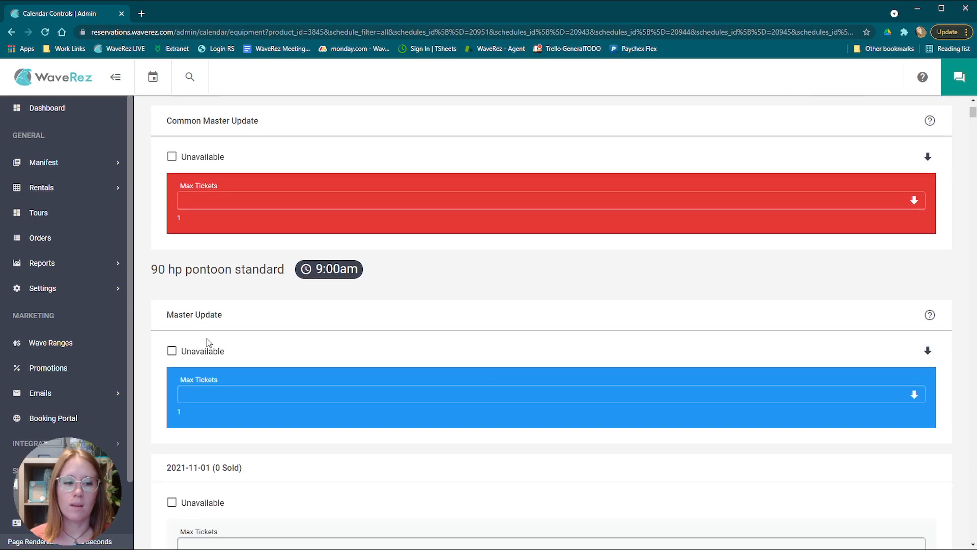
scroll(207, 338, down, 2)
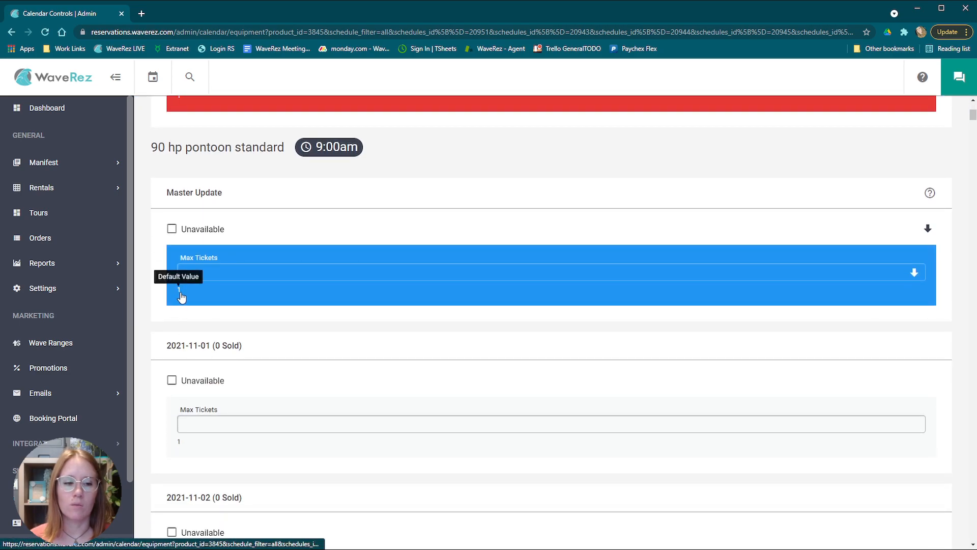
scroll(211, 334, down, 2)
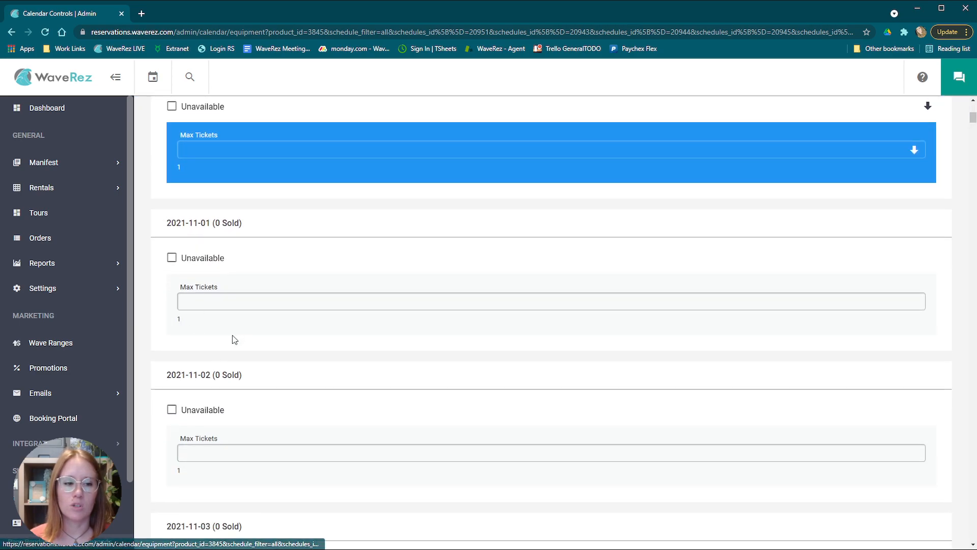
scroll(204, 348, down, 1)
scroll(264, 341, up, 4)
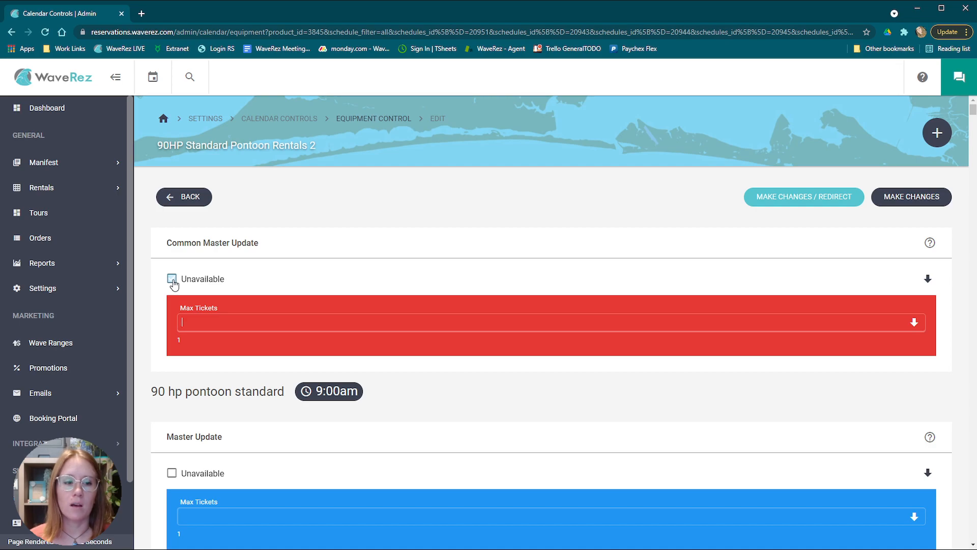
scroll(223, 330, down, 2)
scroll(242, 299, up, 2)
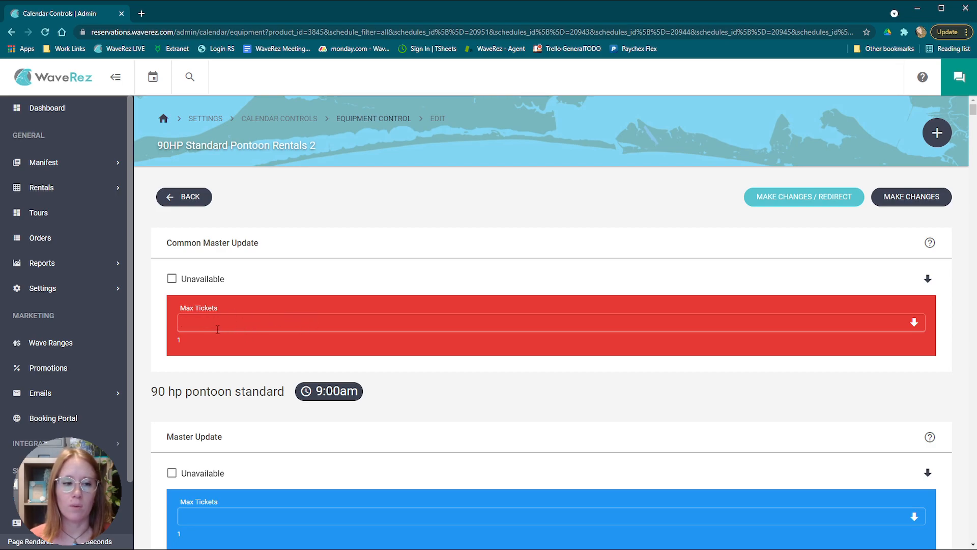
scroll(242, 332, down, 2)
scroll(303, 350, up, 2)
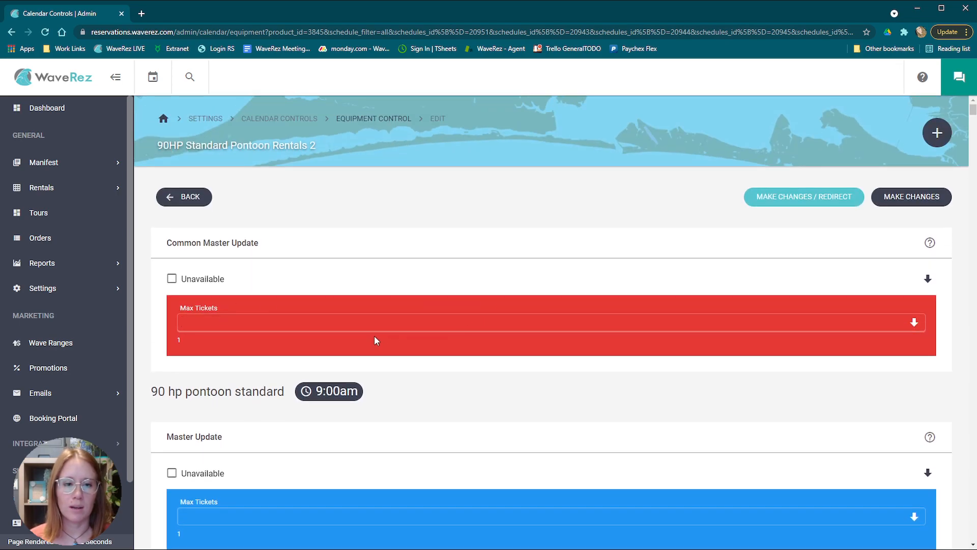
scroll(237, 322, down, 2)
scroll(230, 319, up, 2)
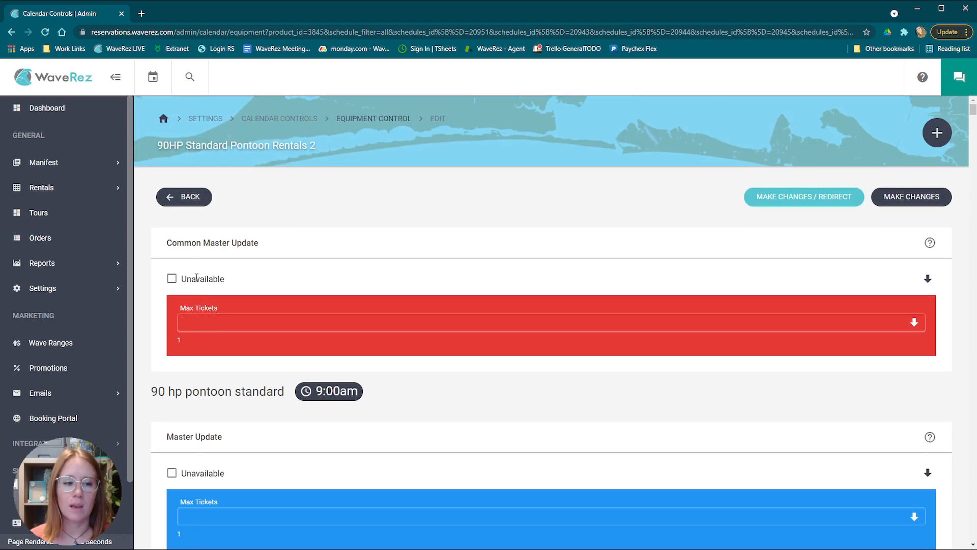
Compare the Common Master Update section with the 9:00am Master Update and the sections further down
drag(175, 243, 285, 246)
scroll(286, 254, down, 4)
triple_click(179, 198)
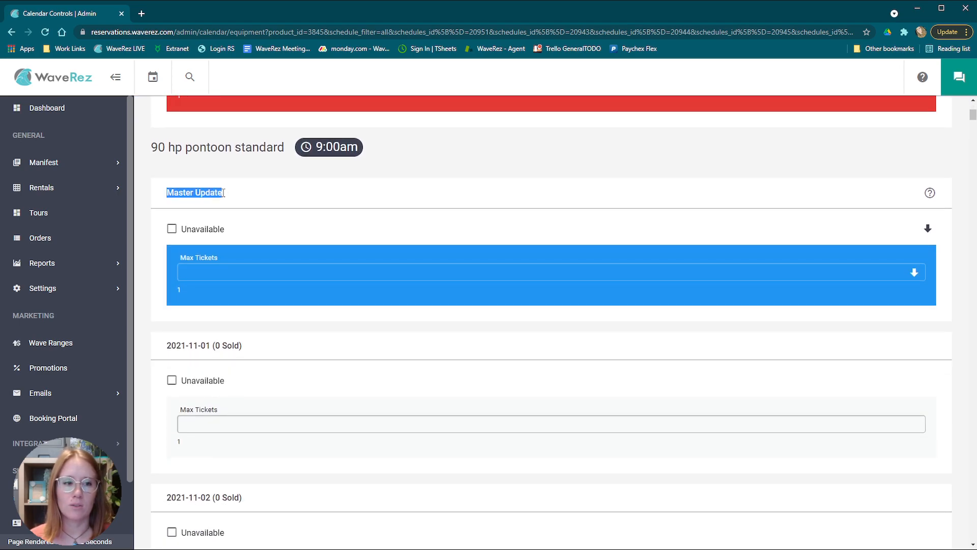
scroll(246, 215, up, 4)
double_click(184, 243)
drag(221, 242, 284, 249)
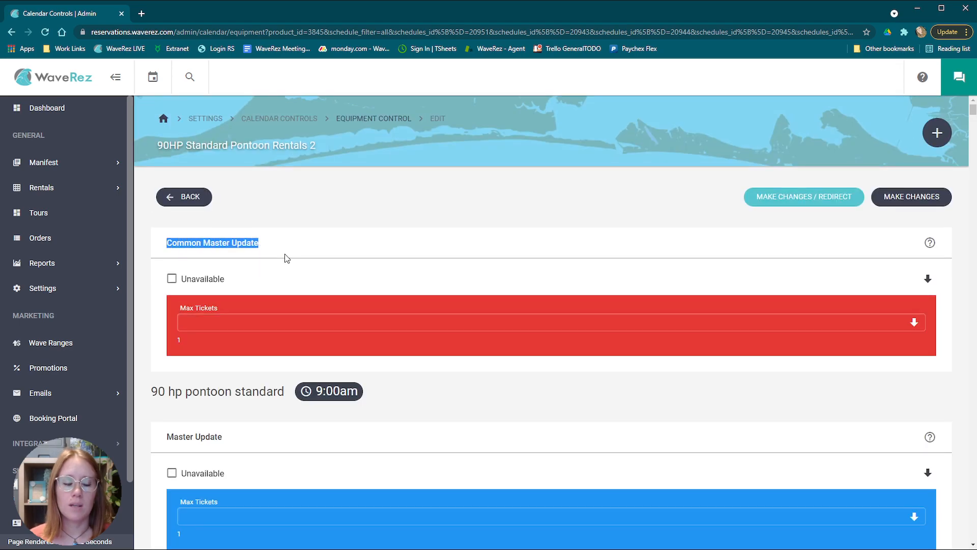
scroll(253, 329, down, 8)
scroll(252, 327, down, 5)
scroll(252, 327, up, 14)
Set the Common Master Update's max tickets to 2 and apply it to all items below
click(214, 322)
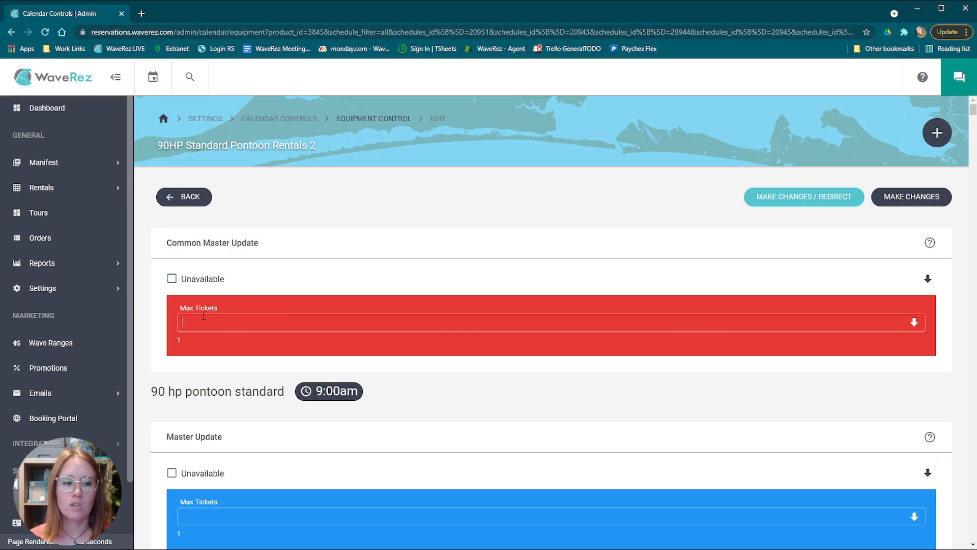
text(2)
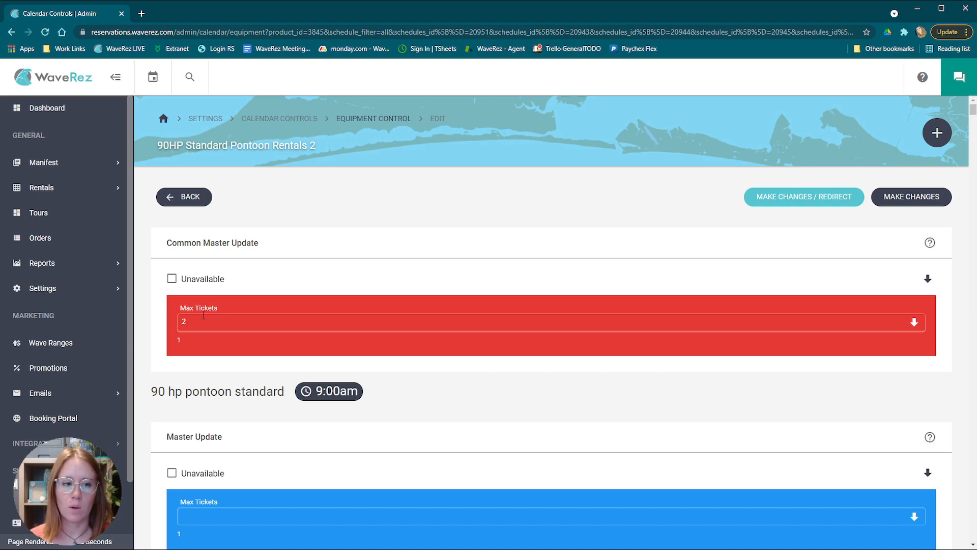
click(914, 322)
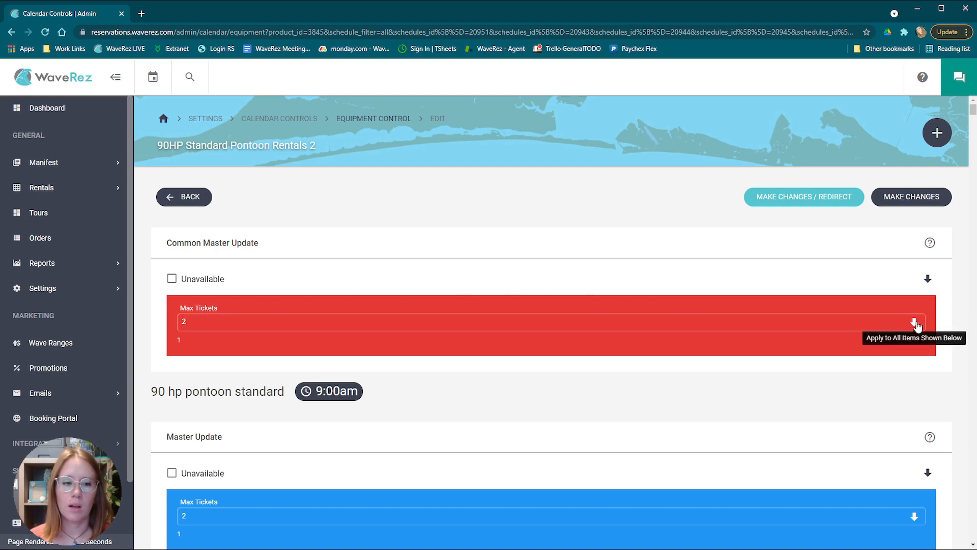
scroll(609, 382, down, 7)
scroll(603, 377, up, 7)
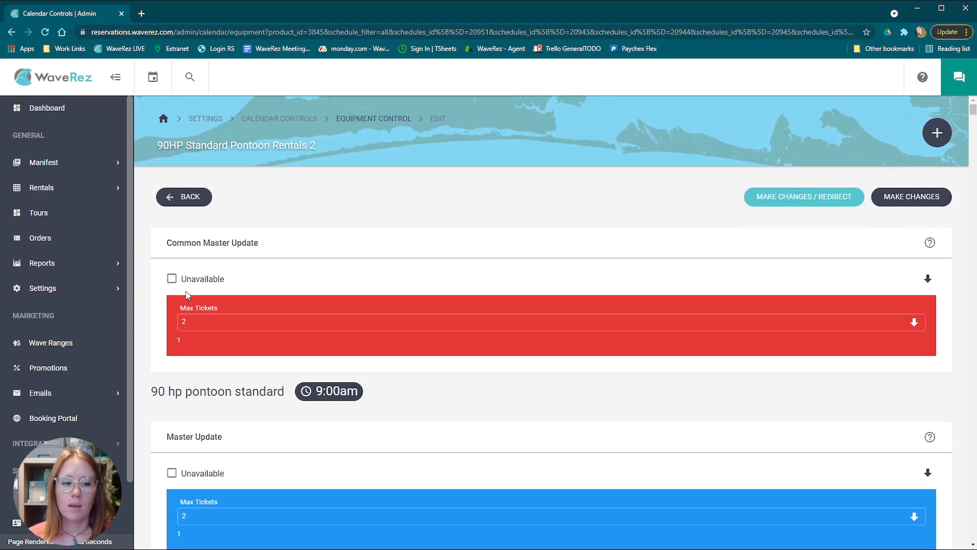
Examine the 9:00am schedule's Master Update and daily max tickets in relation to the Common Master Update
scroll(205, 313, down, 3)
scroll(205, 313, down, 2)
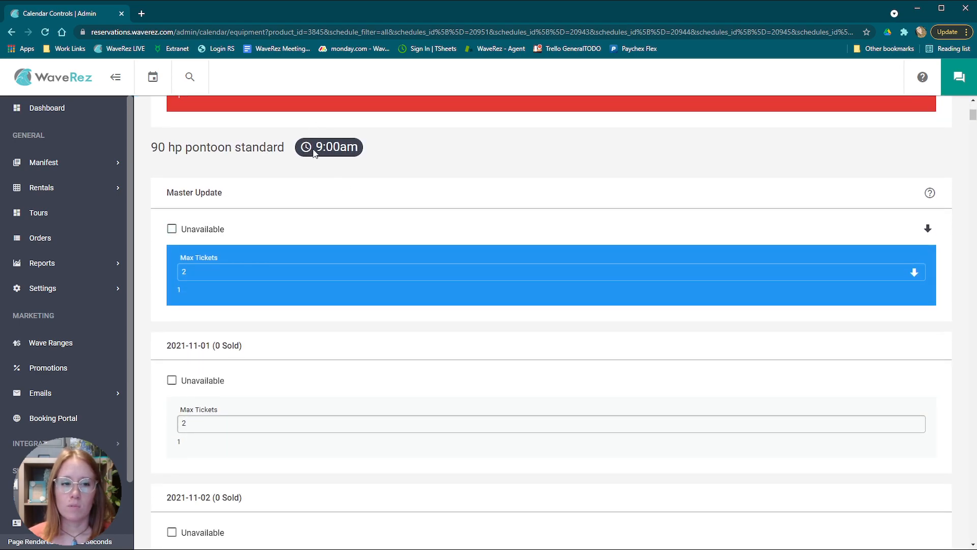
drag(313, 147, 373, 150)
click(437, 165)
scroll(424, 214, up, 2)
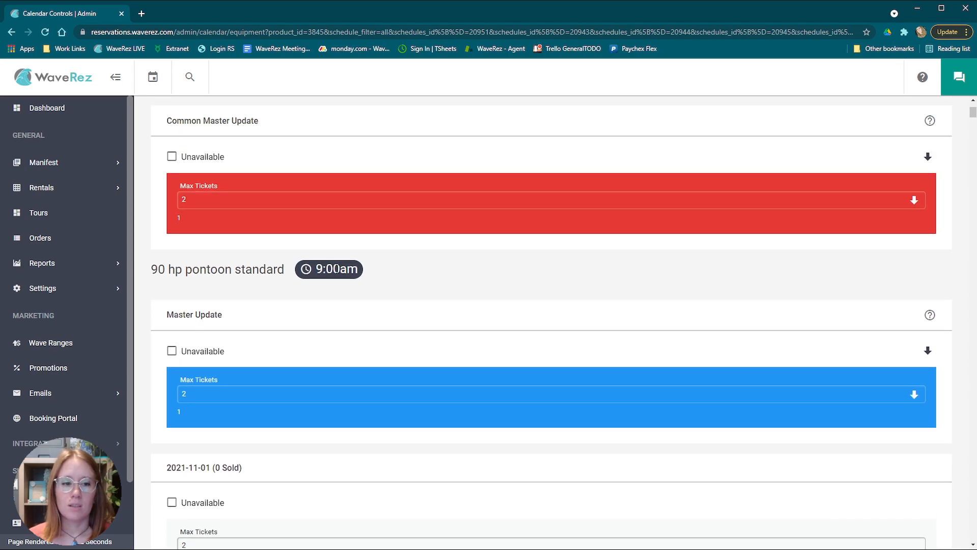
drag(316, 273, 377, 275)
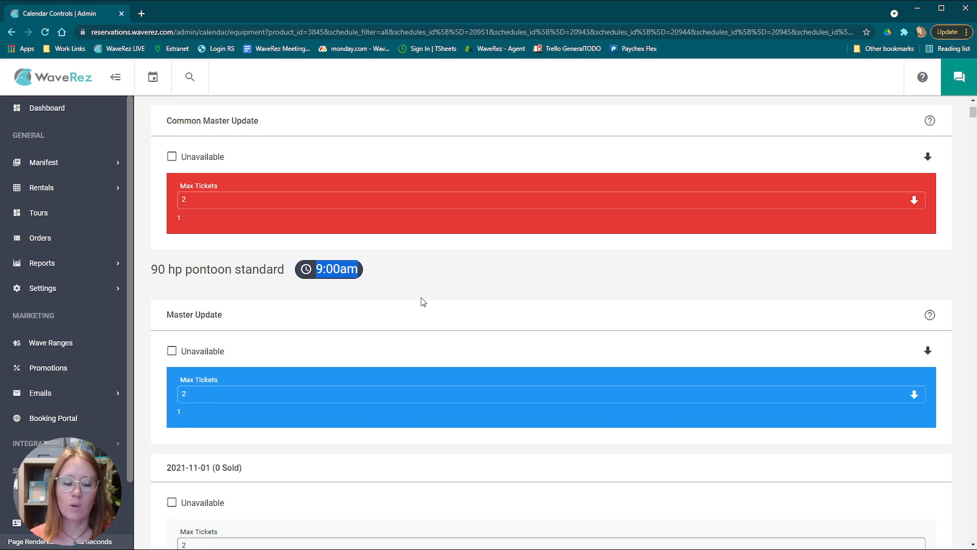
scroll(392, 301, down, 2)
scroll(367, 300, up, 2)
click(368, 300)
scroll(322, 312, down, 2)
drag(308, 151, 362, 149)
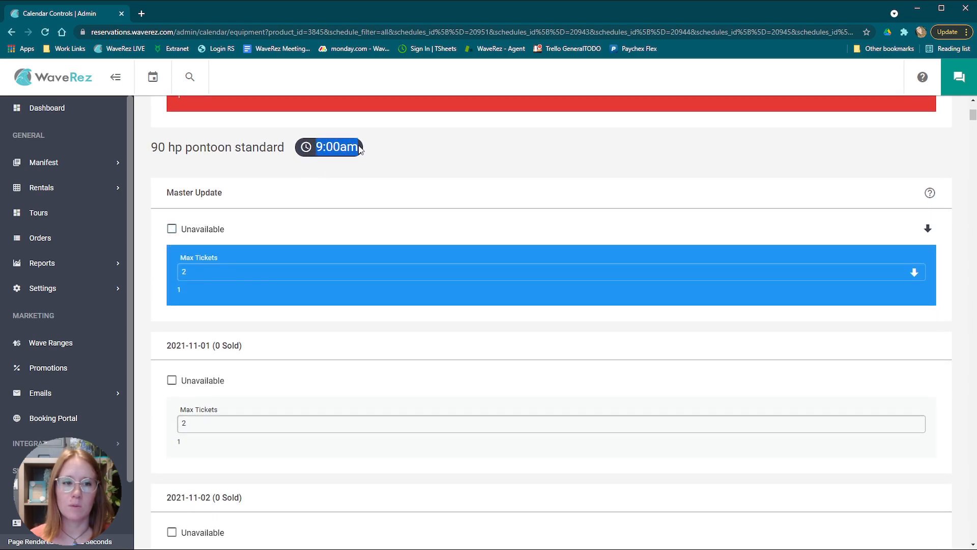
scroll(160, 229, up, 4)
scroll(284, 298, down, 4)
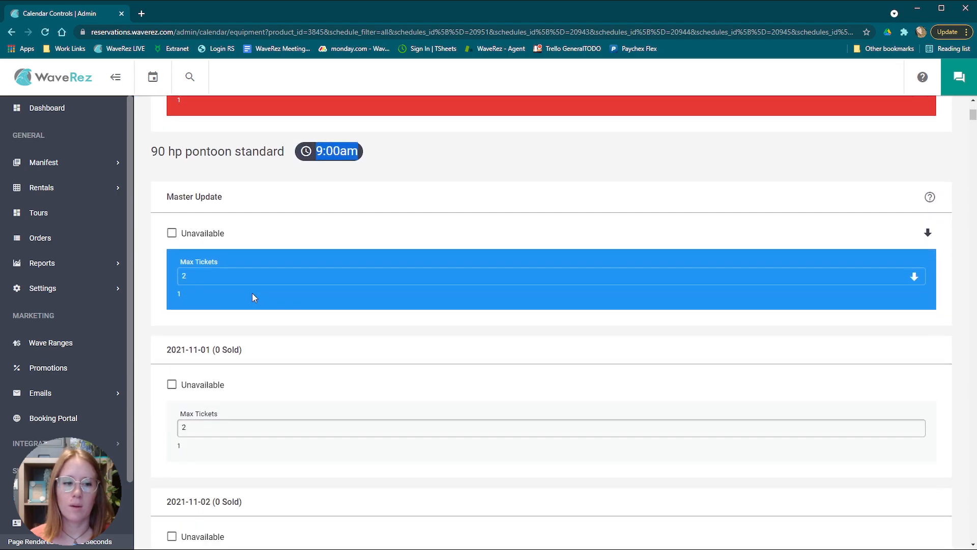
drag(166, 194, 239, 199)
click(216, 271)
scroll(287, 223, up, 2)
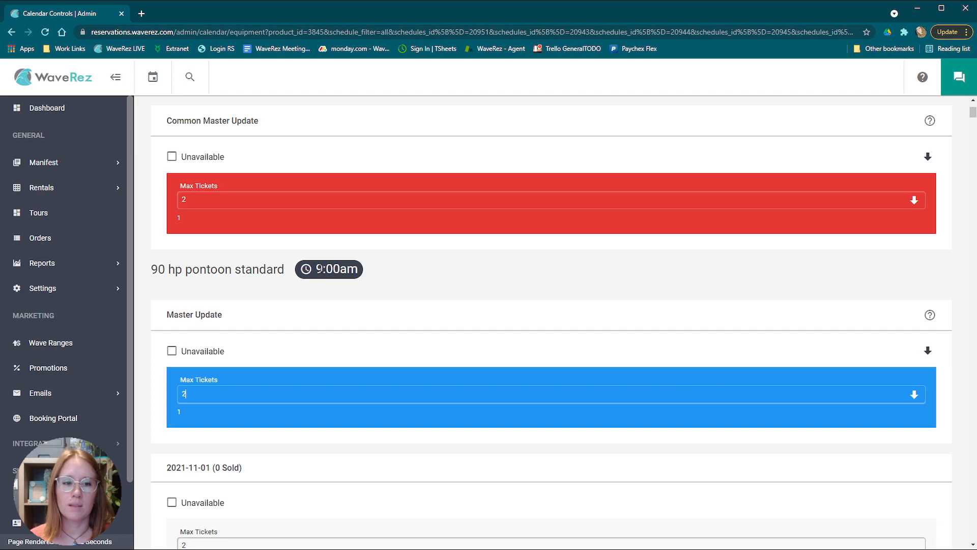
drag(151, 319, 262, 318)
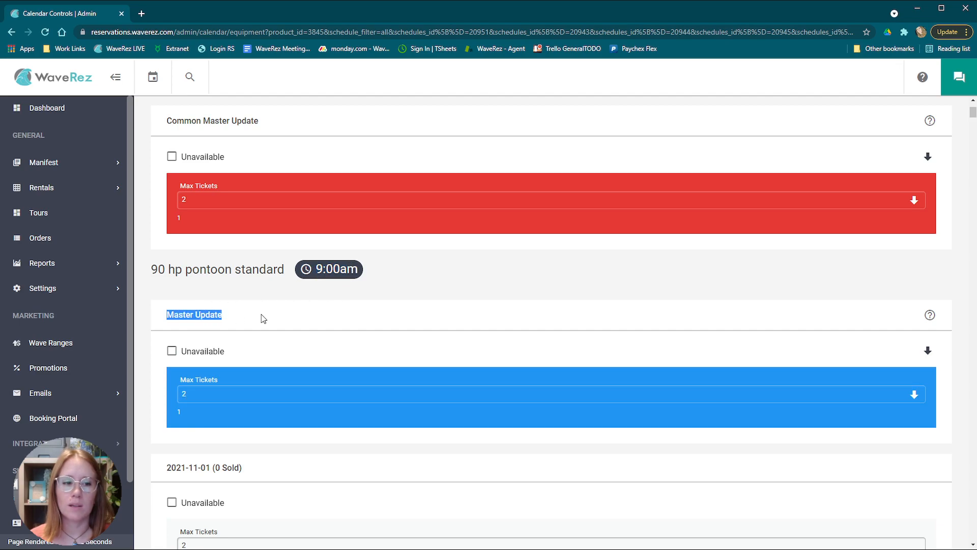
Review the Common Master Update and 9:00am settings, then save the changes and return to the Equipment Control selection page
scroll(259, 315, up, 2)
drag(168, 242, 280, 243)
click(309, 243)
scroll(276, 320, down, 4)
scroll(277, 319, up, 2)
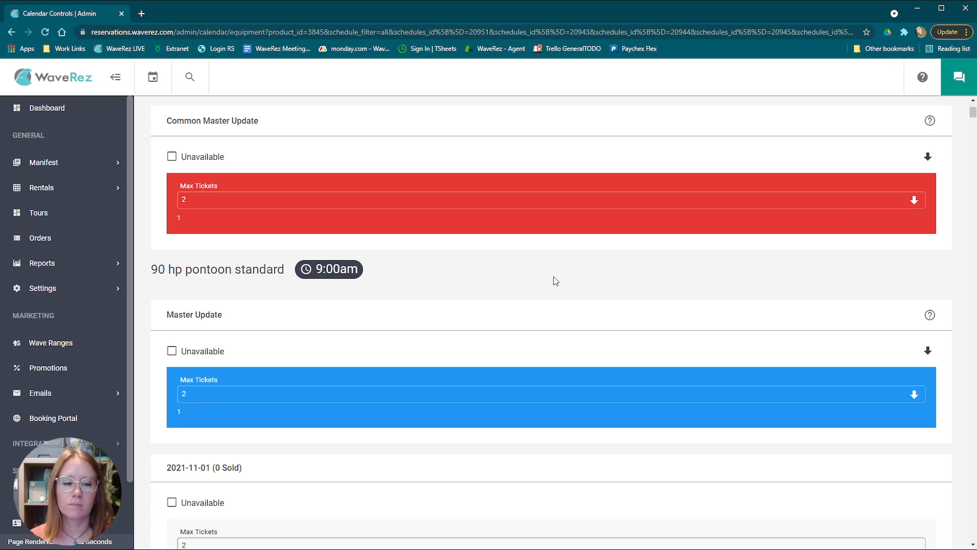
scroll(448, 283, up, 2)
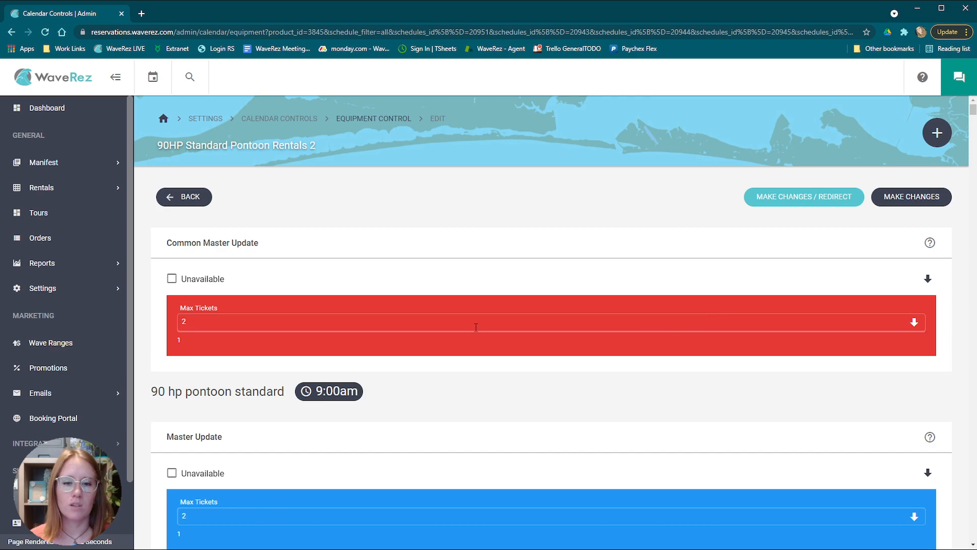
click(838, 202)
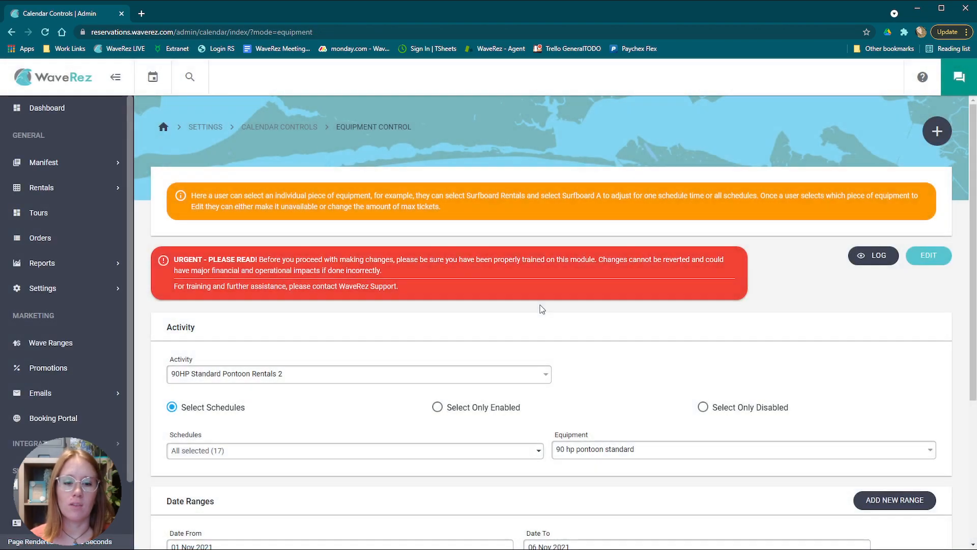
Select Boat 3 as the equipment and review the activity, schedules, date range and days
scroll(514, 303, down, 4)
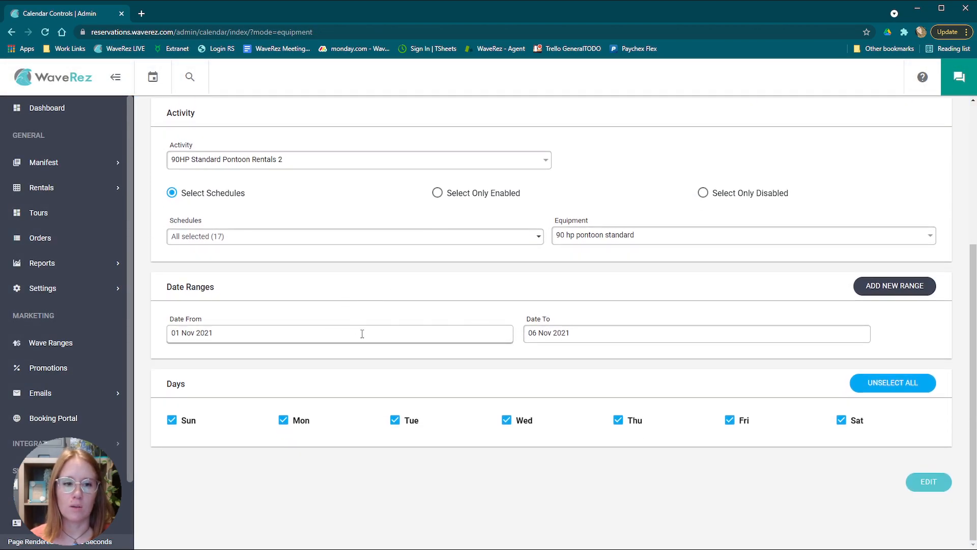
click(663, 236)
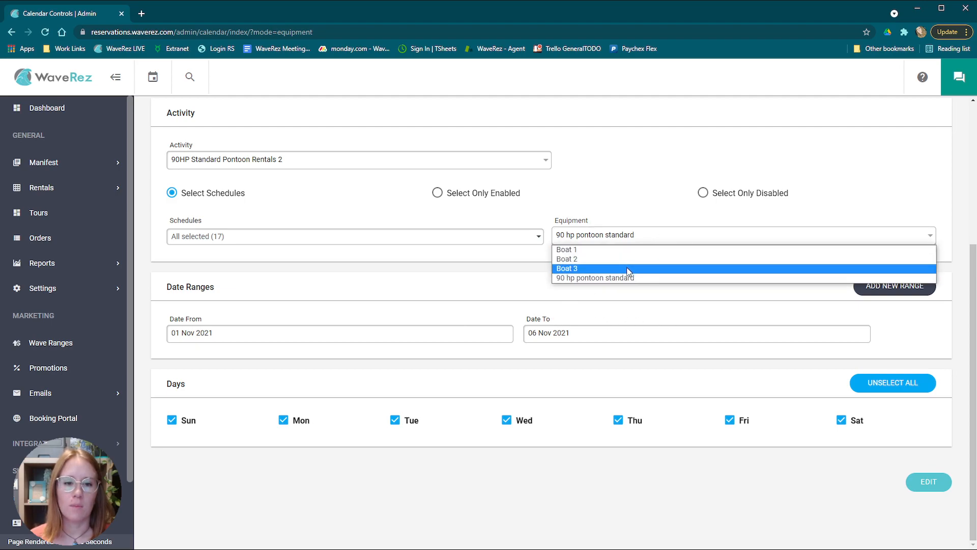
click(630, 270)
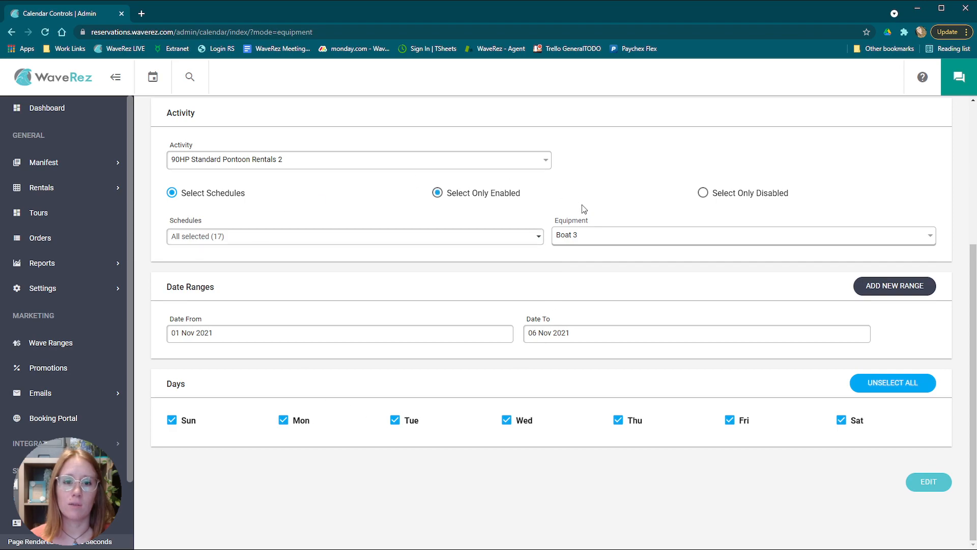
scroll(350, 311, up, 4)
scroll(342, 310, down, 3)
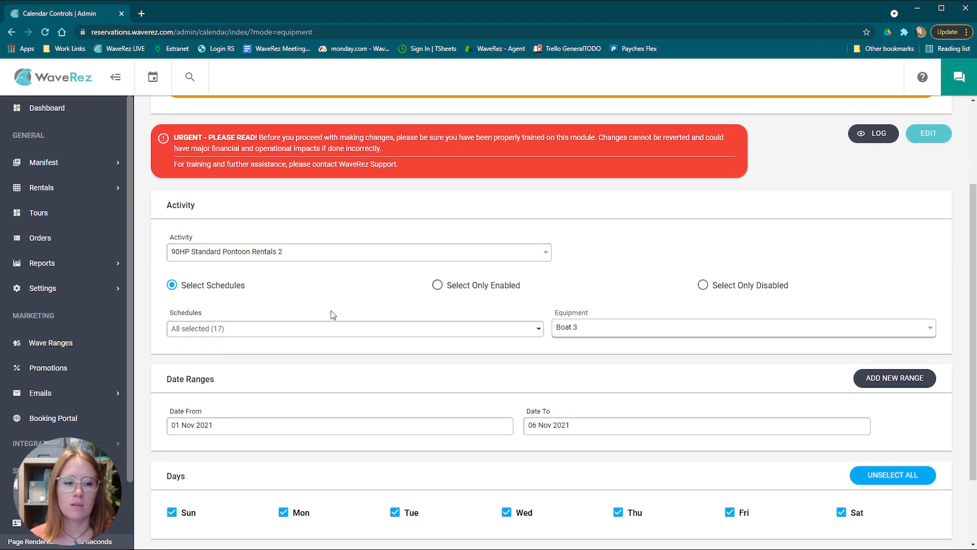
scroll(410, 376, down, 2)
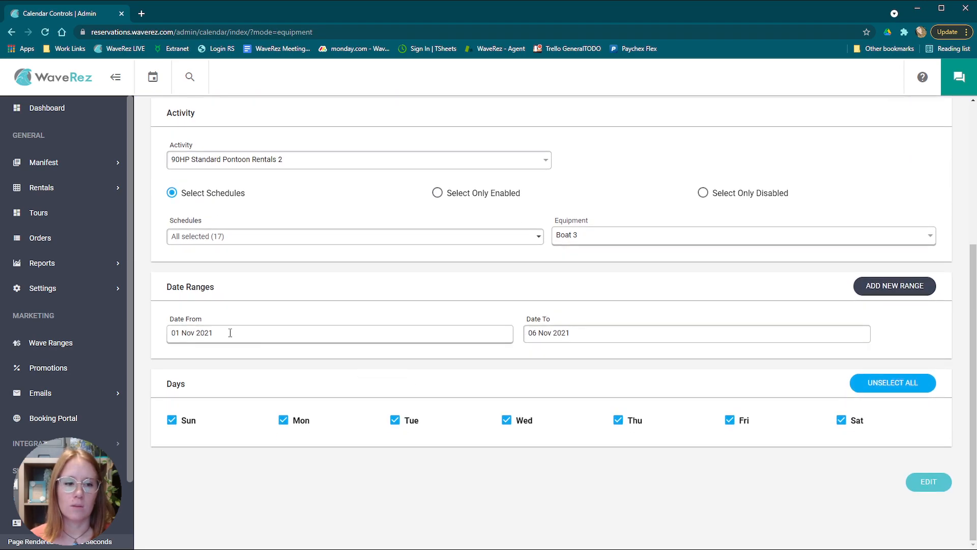
Open the rentals Matrix View for 3 November 2021 from the calendar
click(154, 78)
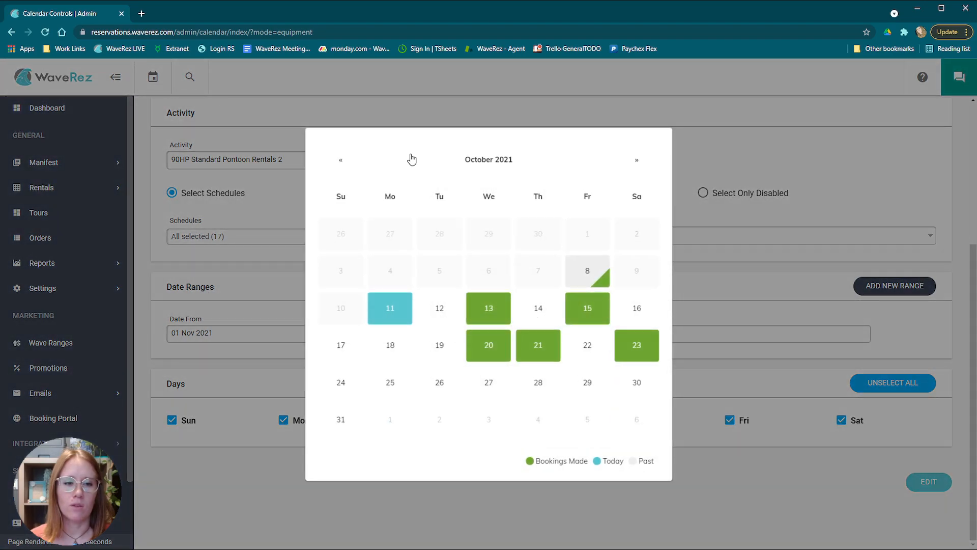
click(636, 159)
click(471, 243)
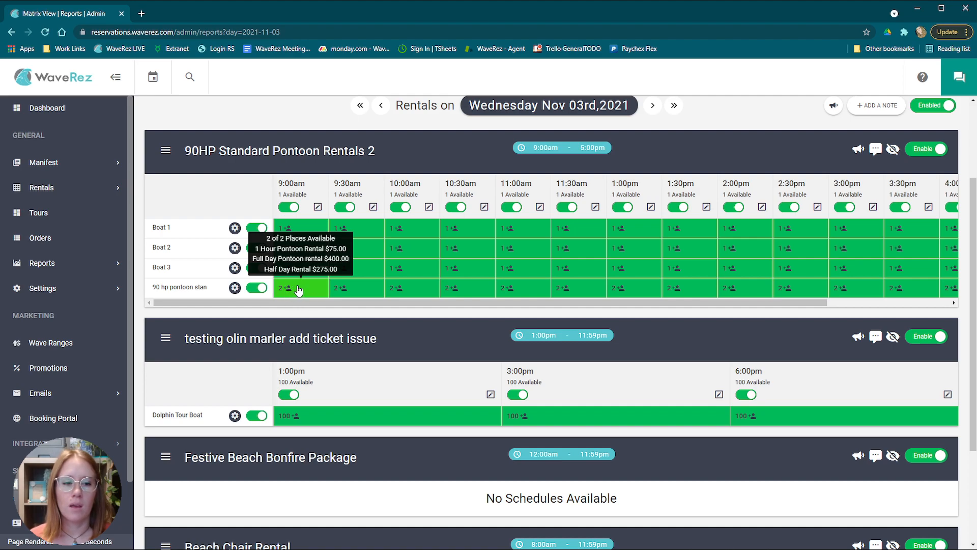
Compare the 9:00am availability with the 90 hp pontoon standard's places, and view that time's Change Available Tickets options without changing them
drag(276, 197, 316, 197)
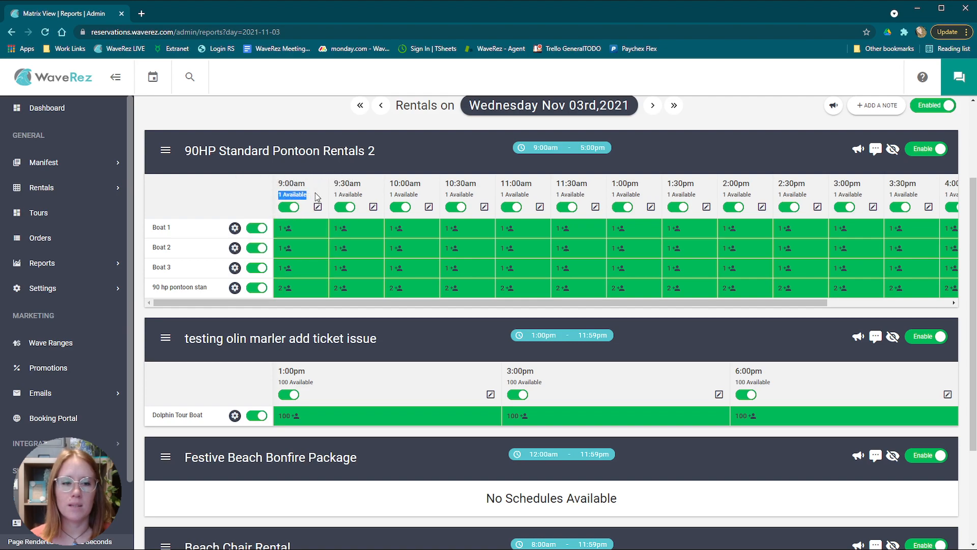
click(302, 289)
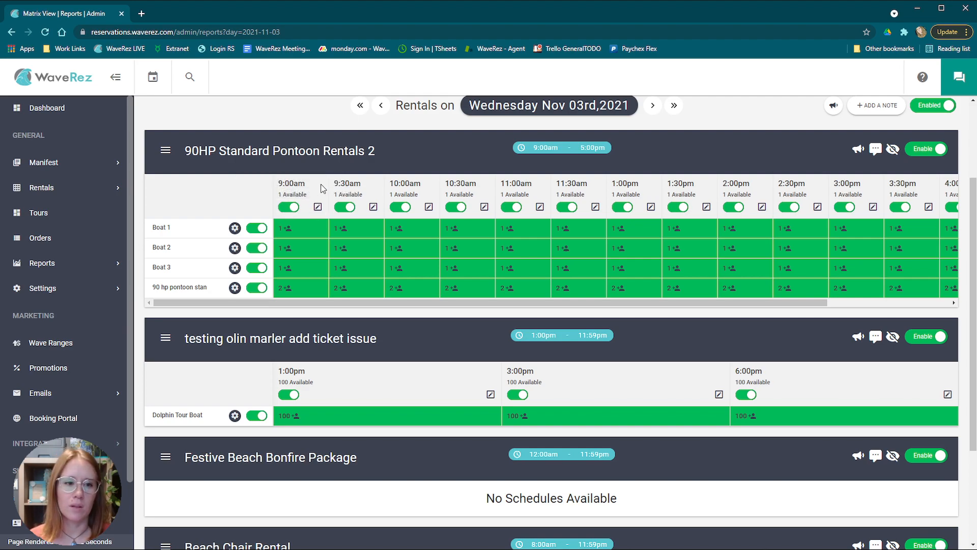
mouse_move(286, 294)
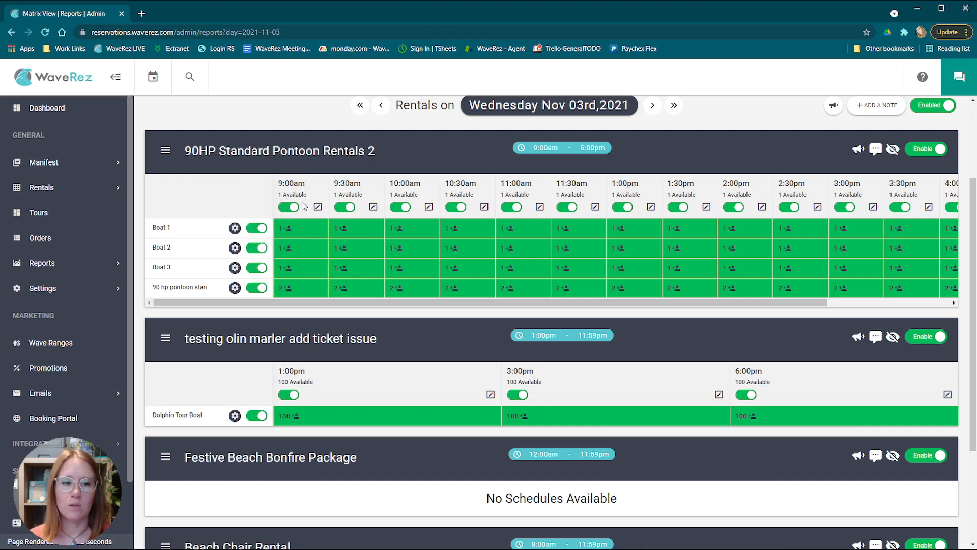
click(318, 208)
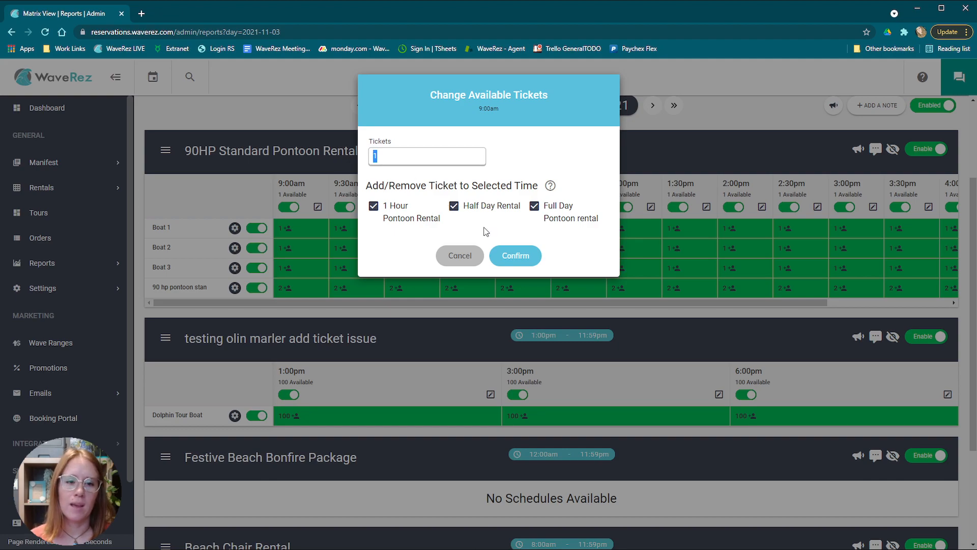
click(461, 256)
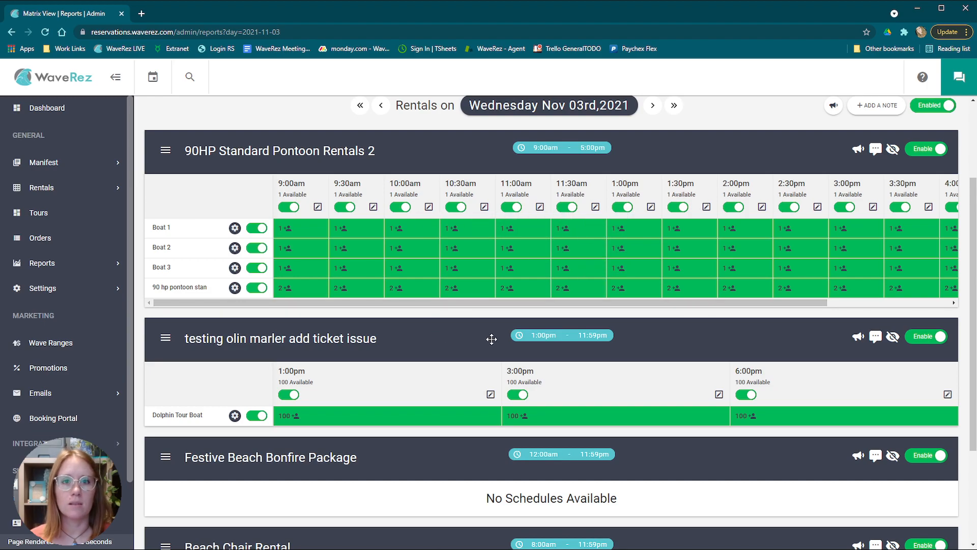
Look over the other rentals of the day and view Boat 1's options for opening or closing equipment availability, leaving them unchanged
scroll(484, 338, down, 3)
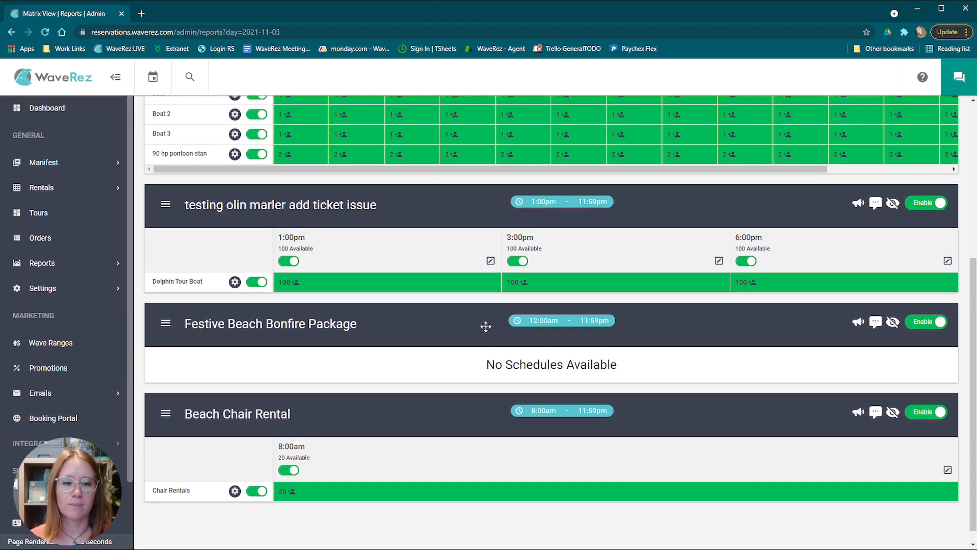
scroll(484, 327, up, 5)
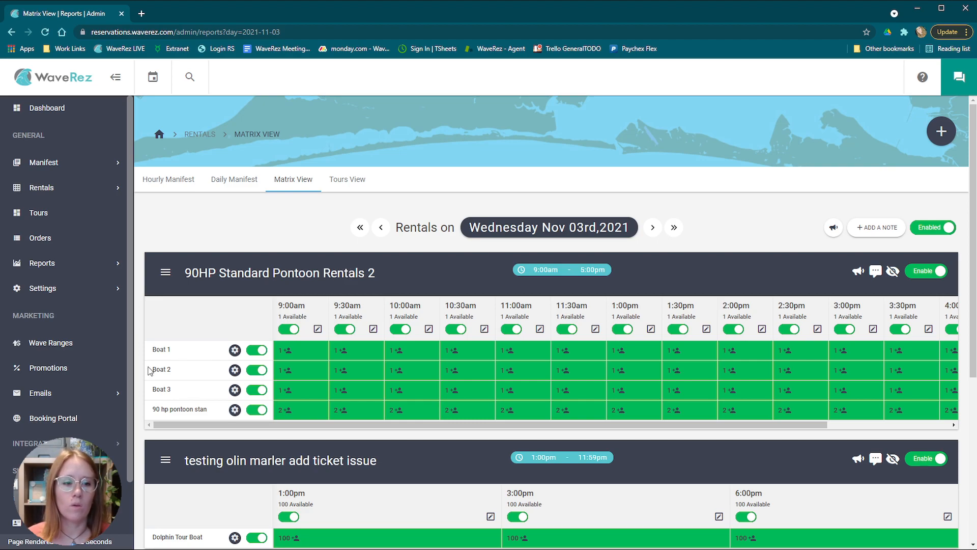
click(235, 350)
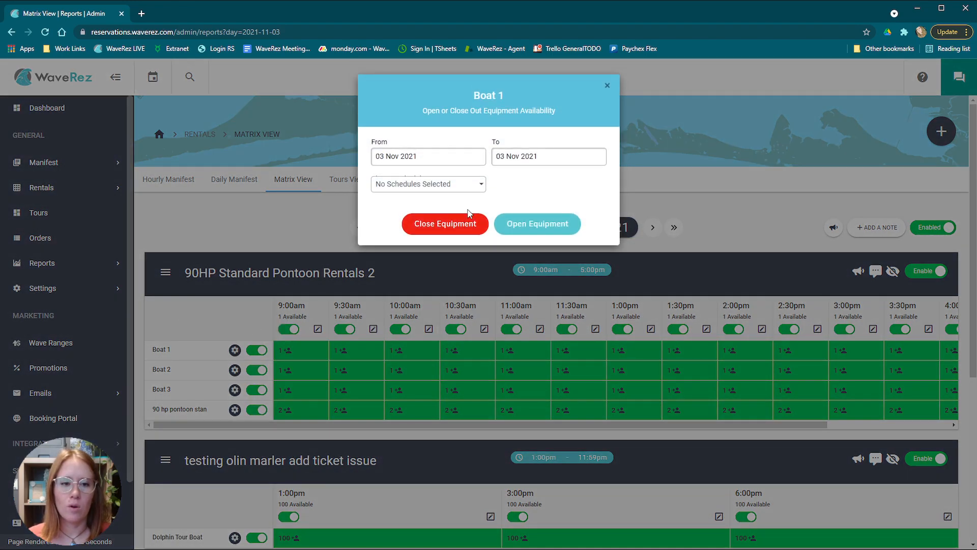
click(607, 86)
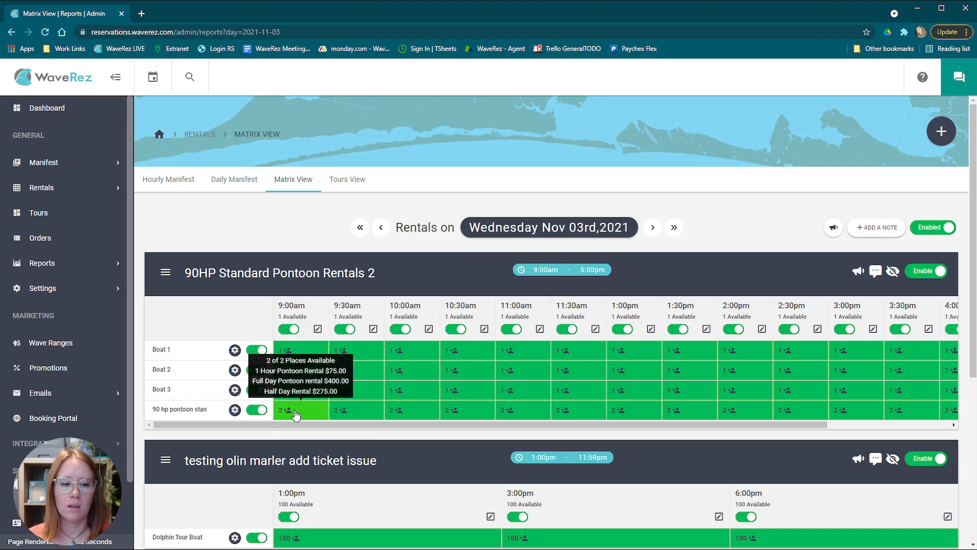